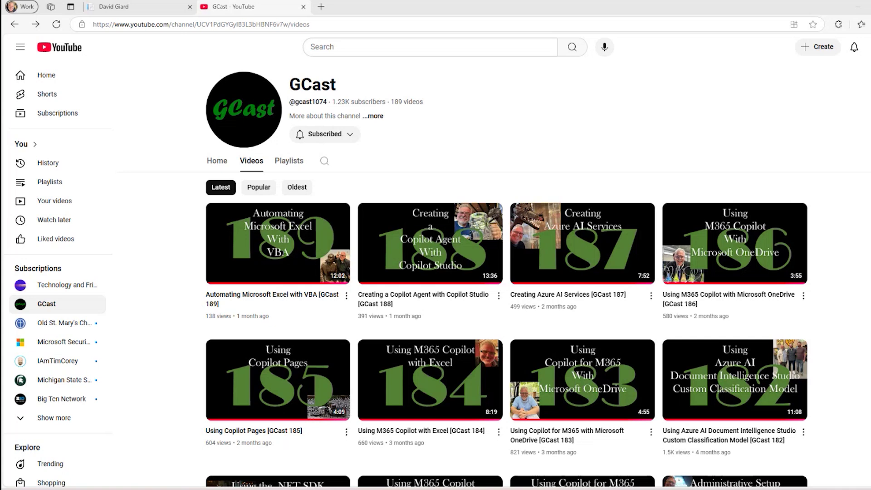
Step: Enter 'bing' in the address bar to leave the GCast YouTube page for Bing
{"action": "left_click", "coordinate": [263, 25]}
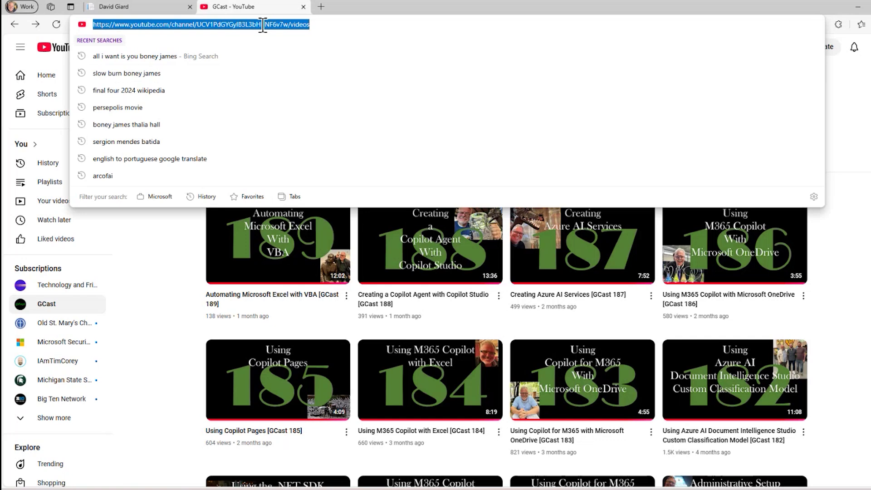
{"action": "type", "text": "bing"}
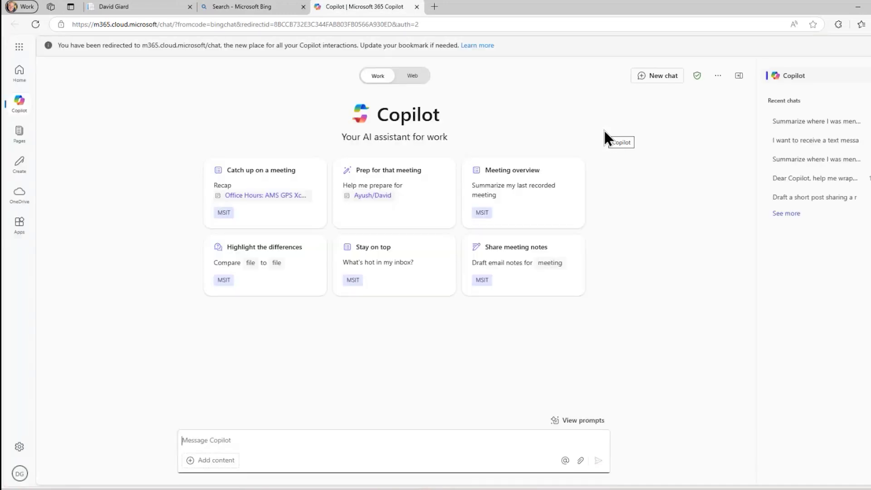
Step: Trim the Copilot address to chat/?auth=2, then toggle from Web back to Work mode
{"action": "left_click", "coordinate": [184, 26]}
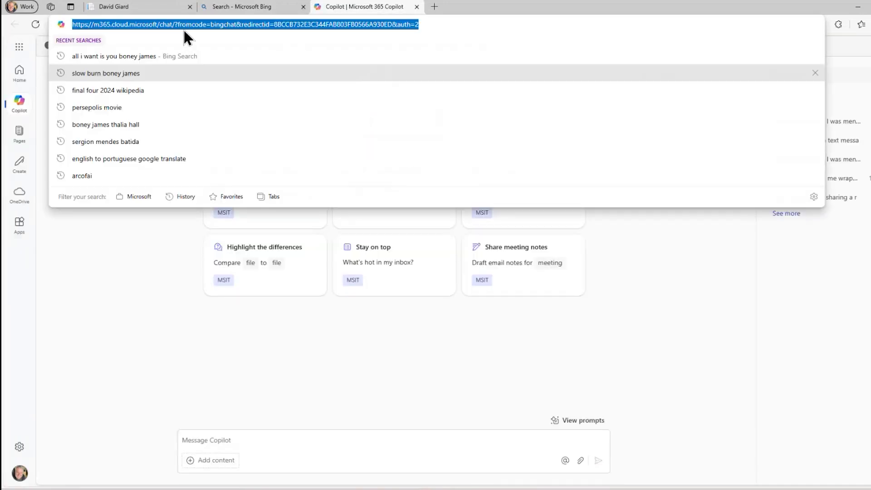
{"action": "left_click", "coordinate": [183, 25]}
{"action": "left_click_drag", "start_coordinate": [177, 25], "coordinate": [575, 29]}
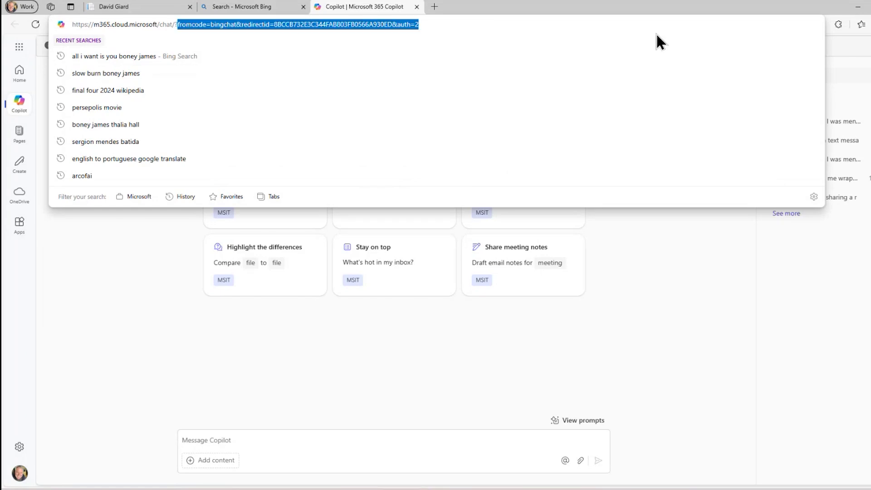
{"action": "key", "text": "BackSpace"}
{"action": "key", "text": "BackSpace"}
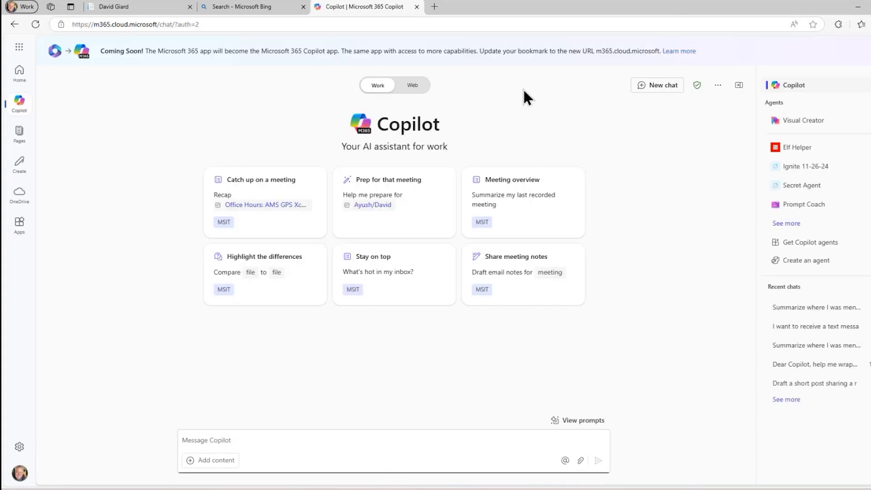
{"action": "left_click", "coordinate": [412, 86]}
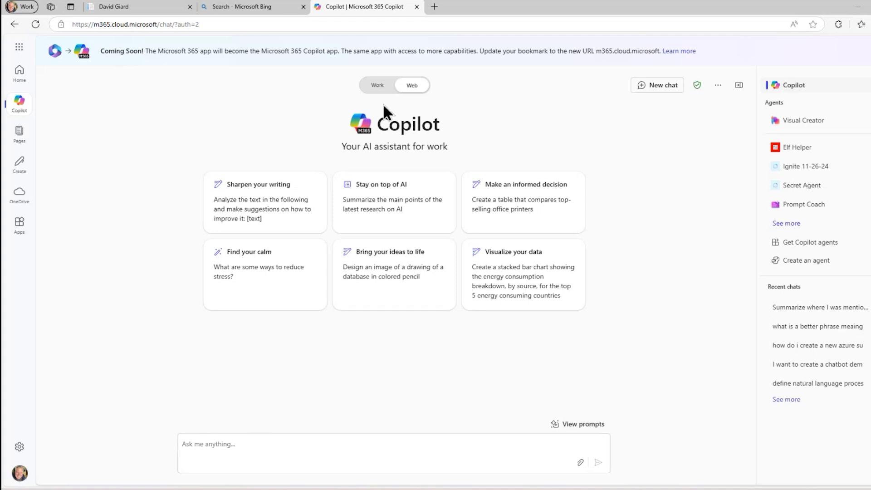
{"action": "left_click", "coordinate": [384, 90]}
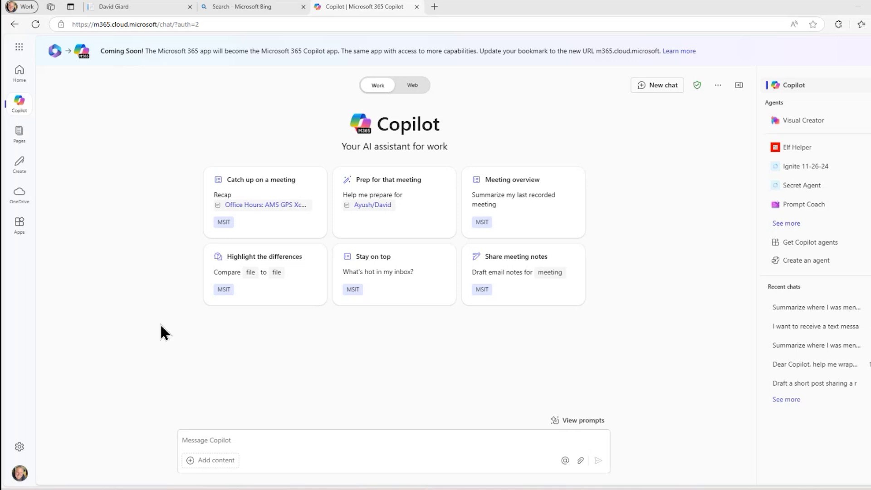
Step: Place the cursor in the Message Copilot box for a new prompt
{"action": "left_click", "coordinate": [213, 439]}
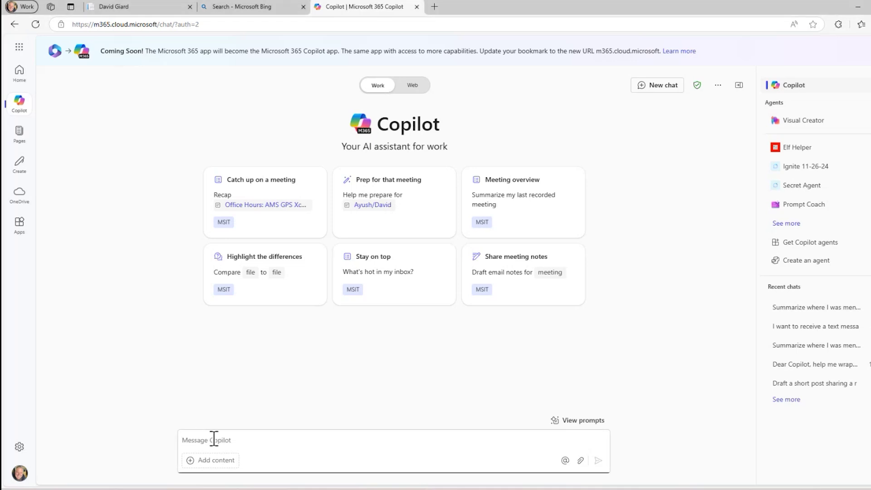
Step: Send the prompt for 24-hour email/Teams mentions and tomorrow's top three action items, then review the answer
{"action": "type", "text": "List the items that explicitly mentioned me in the last 24 hours in my email inbox, Teams chat and Teams channels. Use this information to determine my top three action items for tomorrow."}
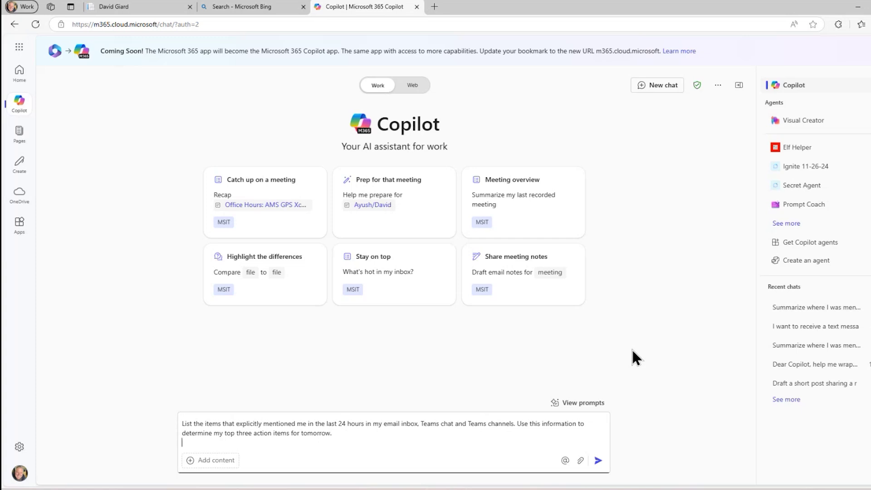
{"action": "left_click", "coordinate": [598, 460]}
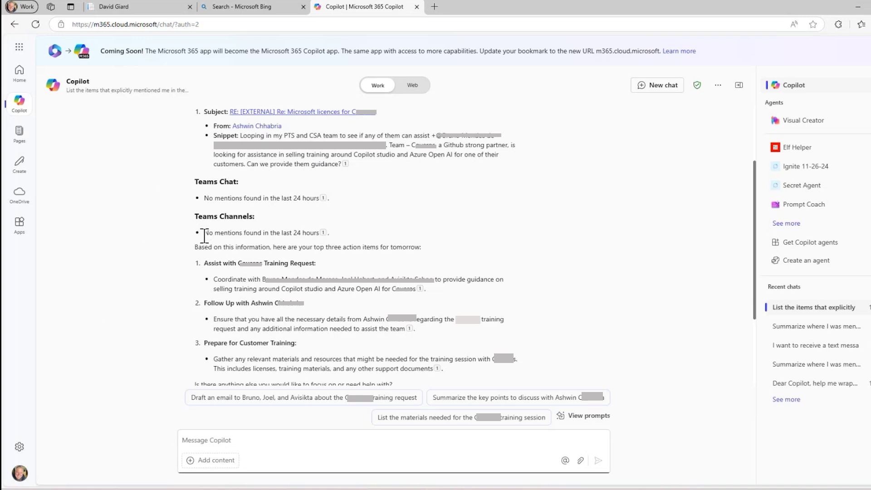
{"action": "scroll", "coordinate": [160, 317], "scroll_direction": "down", "scroll_amount": 3}
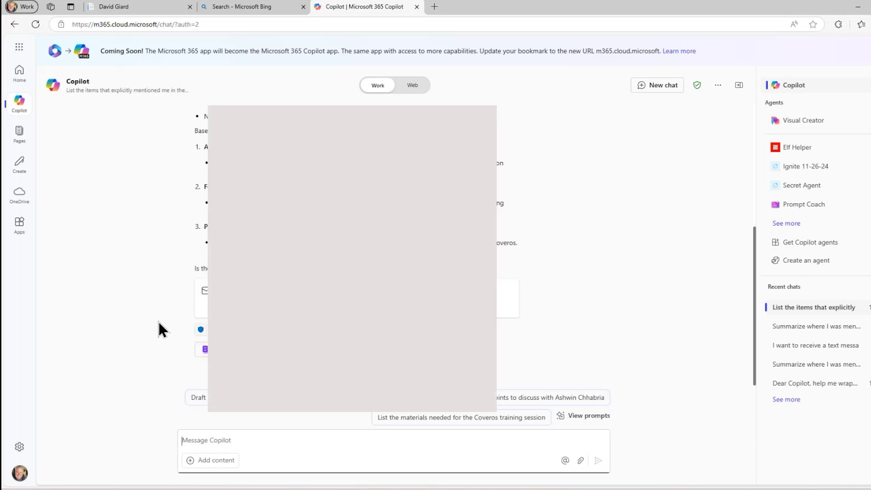
{"action": "scroll", "coordinate": [157, 320], "scroll_direction": "up", "scroll_amount": 6}
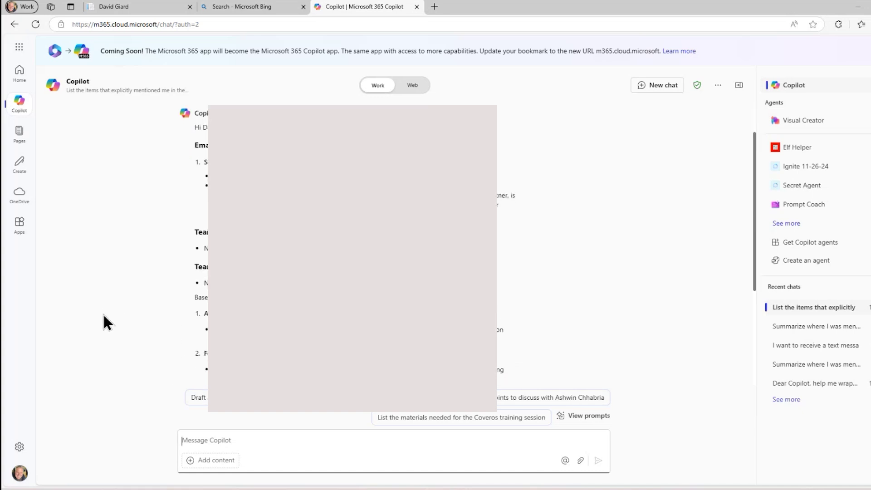
{"action": "scroll", "coordinate": [102, 313], "scroll_direction": "down", "scroll_amount": 6}
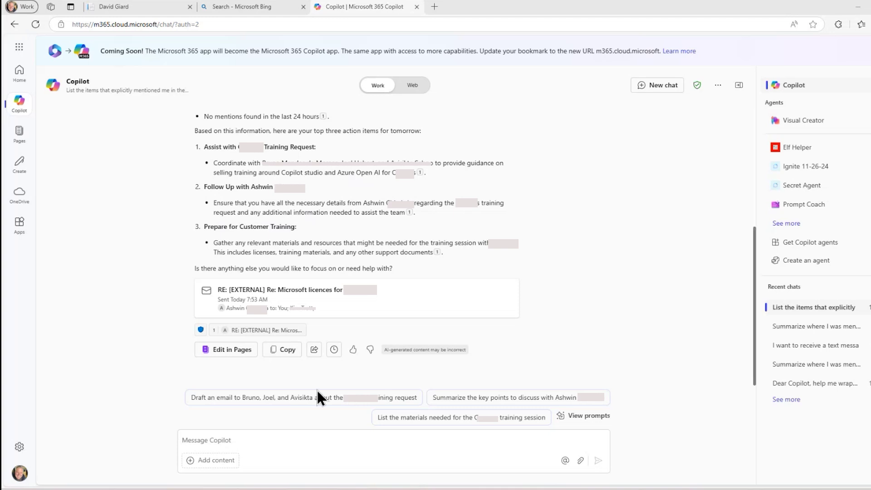
Step: Paste the Today/Tomorrow/Preparation report prompt and correct 'pesonal' to 'personal'
{"action": "left_click", "coordinate": [214, 437]}
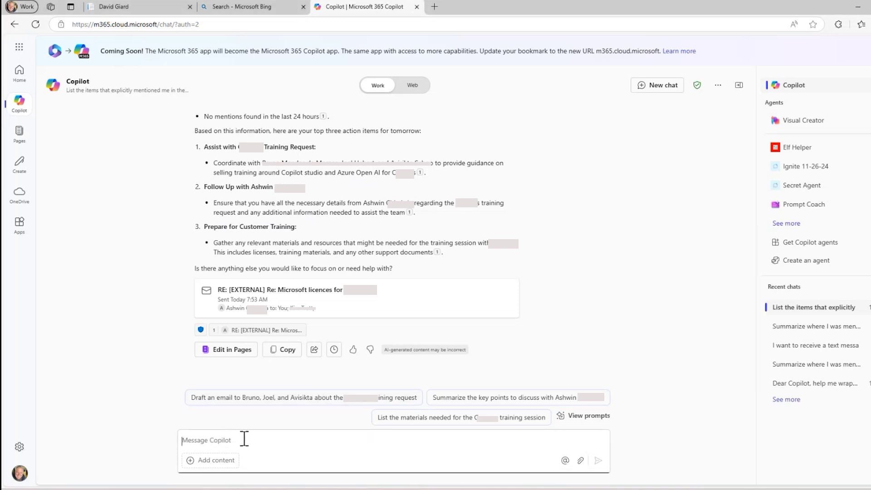
{"action": "key", "text": "ctrl+v"}
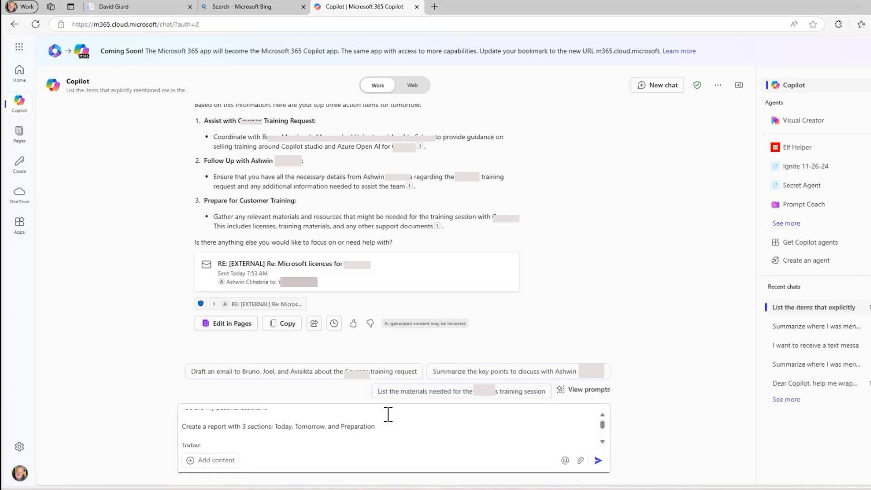
{"action": "scroll", "coordinate": [387, 413], "scroll_direction": "up", "scroll_amount": 1}
{"action": "left_click", "coordinate": [183, 434]}
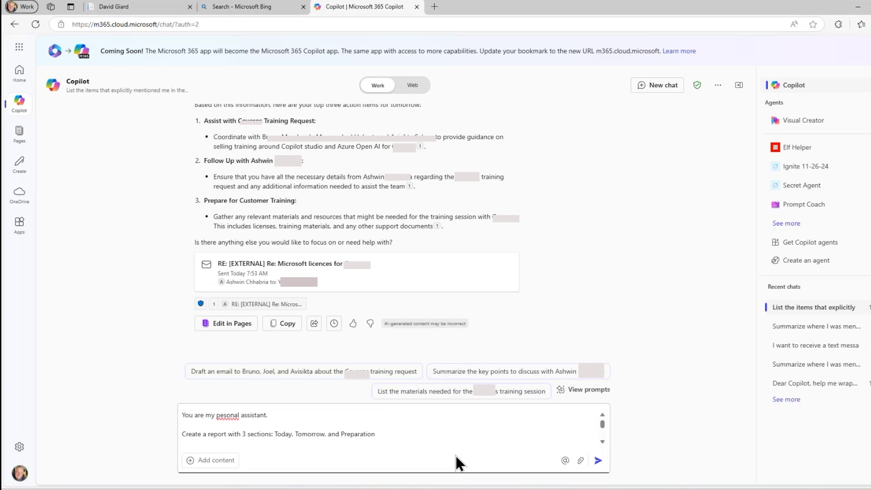
{"action": "left_click", "coordinate": [225, 415]}
{"action": "type", "text": "r"}
Step: Check the Today and Tomorrow sections and delete the stray word 'in' after 'traveling'
{"action": "key", "text": "Down"}
{"action": "key", "text": "Down"}
{"action": "key", "text": "Down"}
{"action": "key", "text": "Down"}
{"action": "key", "text": "Down"}
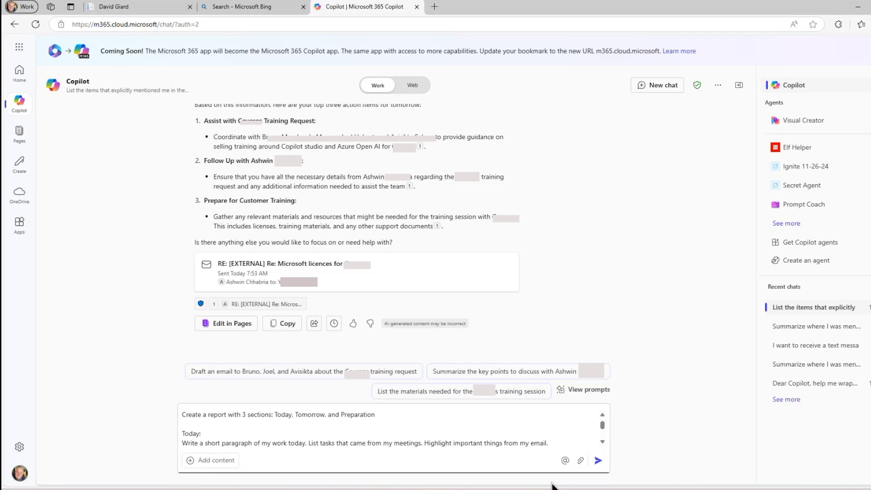
{"action": "key", "text": "shift+Down"}
{"action": "key", "text": "shift+Down"}
{"action": "key", "text": "shift+Down"}
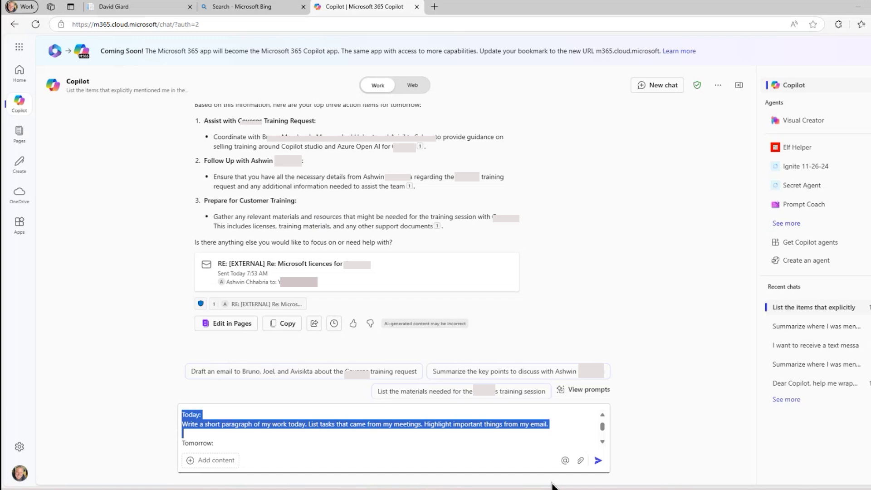
{"action": "key", "text": "Right"}
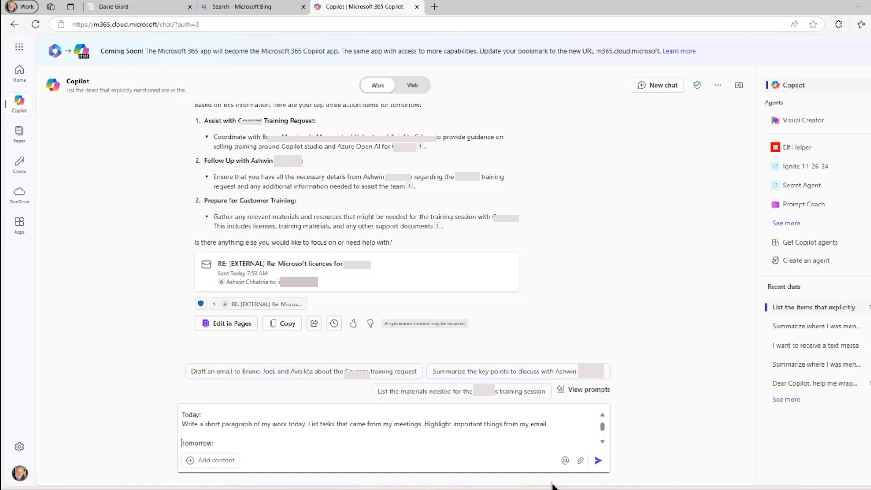
{"action": "key", "text": "shift+Down"}
{"action": "key", "text": "shift+Down"}
{"action": "key", "text": "shift+Down"}
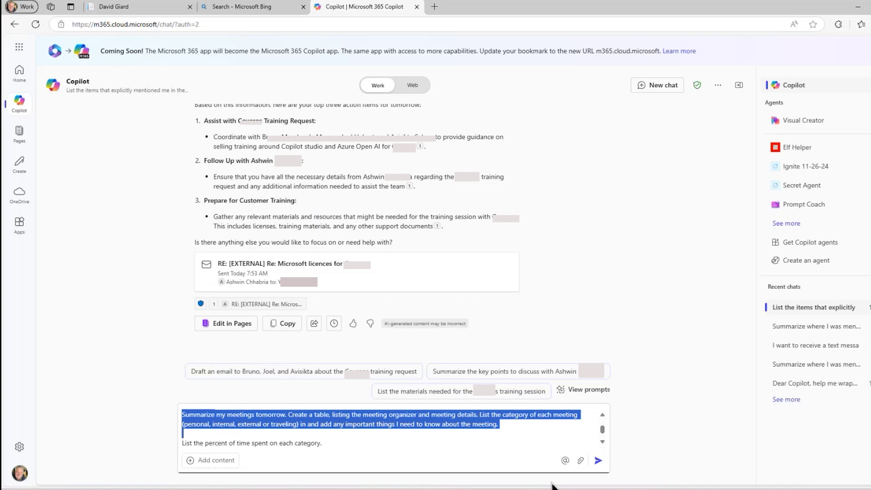
{"action": "left_click", "coordinate": [312, 432]}
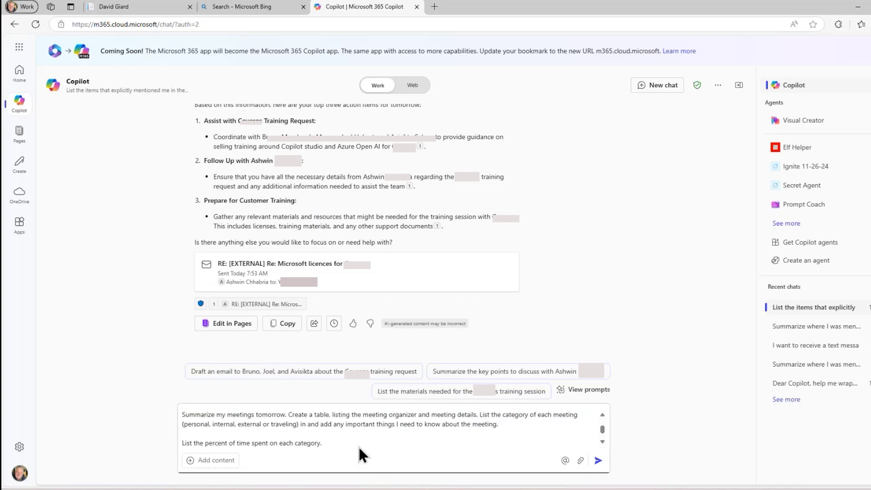
{"action": "double_click", "coordinate": [303, 424]}
{"action": "key", "text": "BackSpace"}
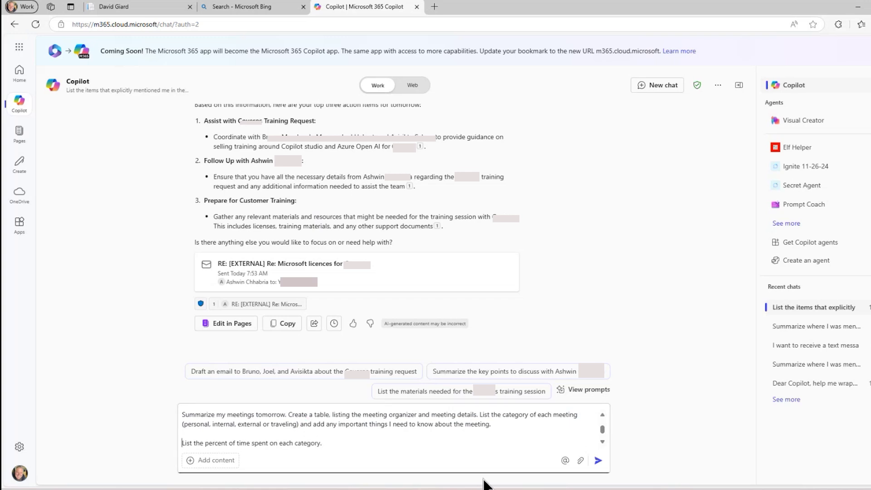
Step: Check the Preparation section and scroll through the rest of the prompt
{"action": "key", "text": "Down"}
{"action": "key", "text": "Down"}
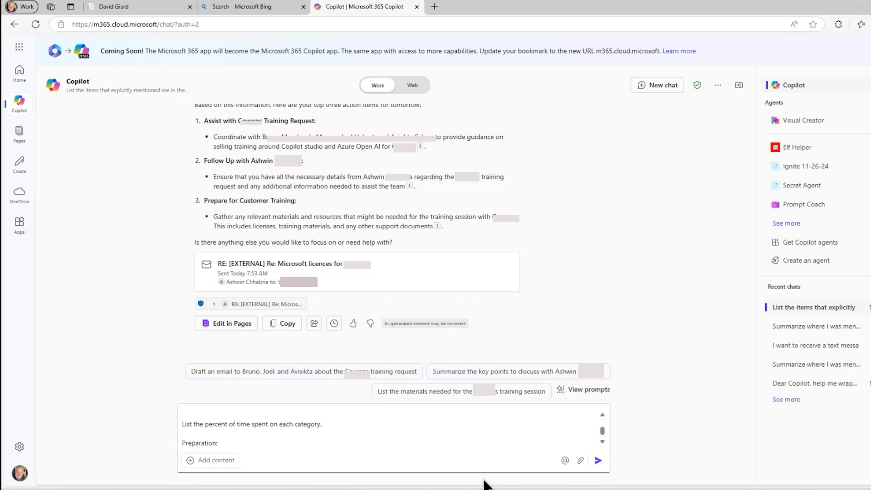
{"action": "scroll", "coordinate": [370, 428], "scroll_direction": "up", "scroll_amount": 3}
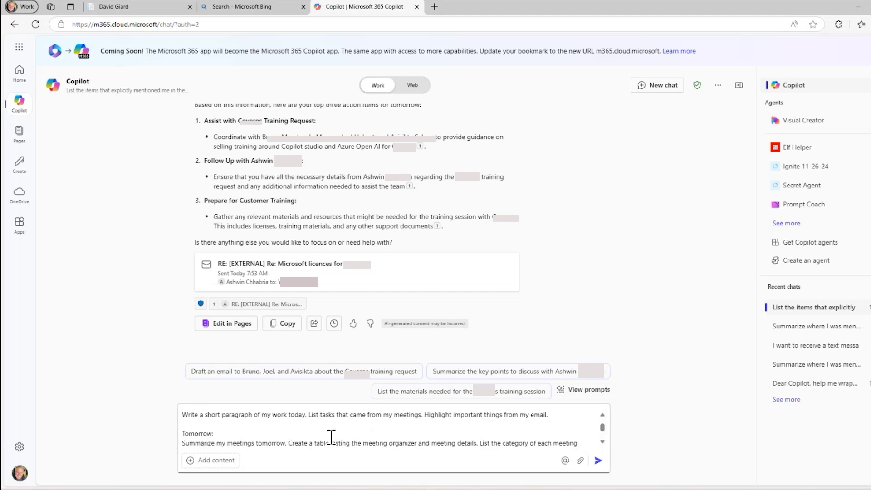
{"action": "left_click", "coordinate": [294, 432]}
{"action": "scroll", "coordinate": [300, 434], "scroll_direction": "down", "scroll_amount": 1}
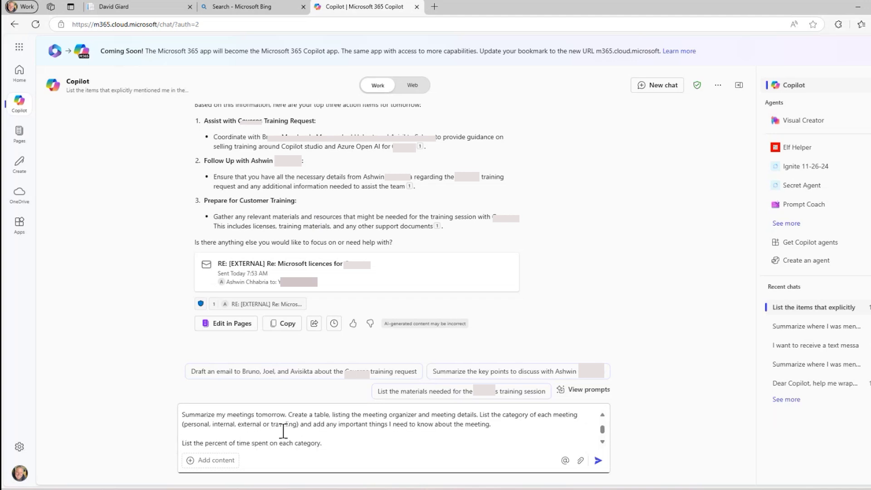
{"action": "scroll", "coordinate": [296, 419], "scroll_direction": "down", "scroll_amount": 1}
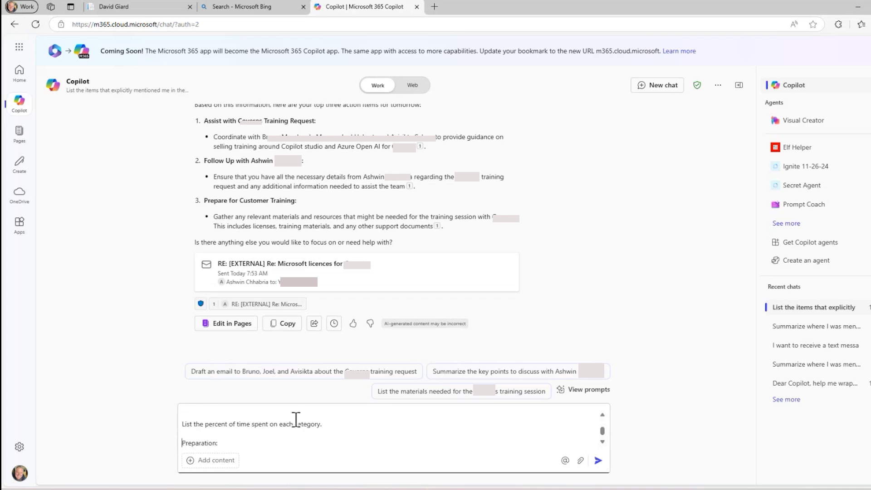
{"action": "scroll", "coordinate": [295, 419], "scroll_direction": "down", "scroll_amount": 1}
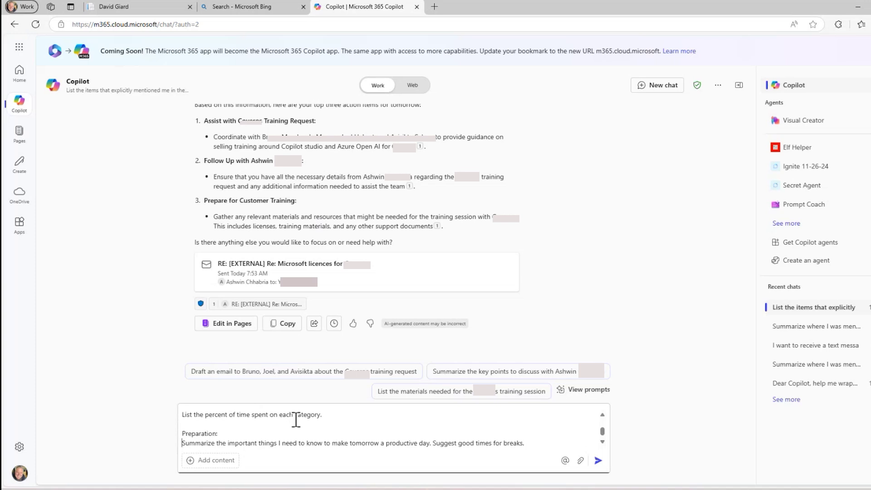
{"action": "scroll", "coordinate": [296, 420], "scroll_direction": "down", "scroll_amount": 1}
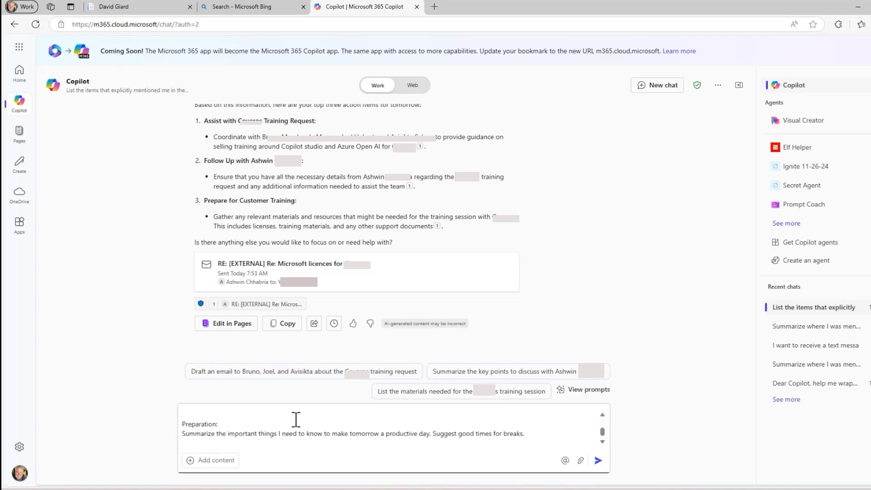
Step: Send the report request and read the reply, including tomorrow's summary and the 3:25 PM break
{"action": "left_click", "coordinate": [598, 461]}
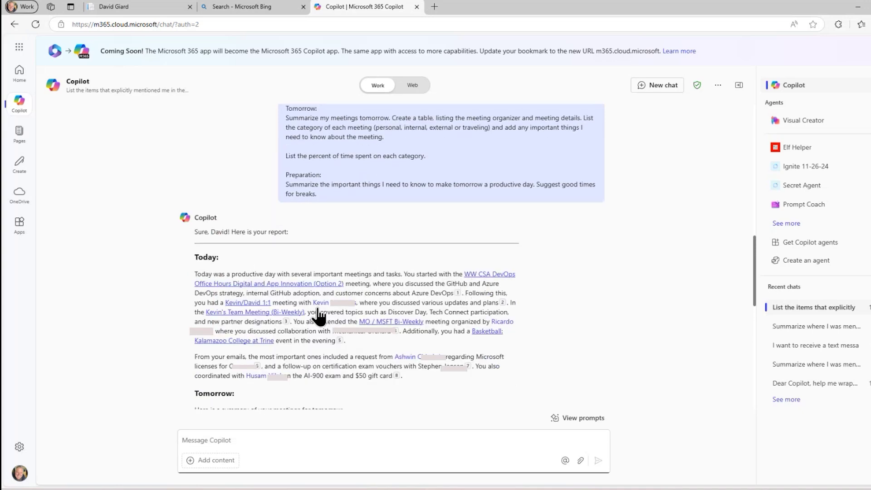
{"action": "scroll", "coordinate": [317, 315], "scroll_direction": "down", "scroll_amount": 4}
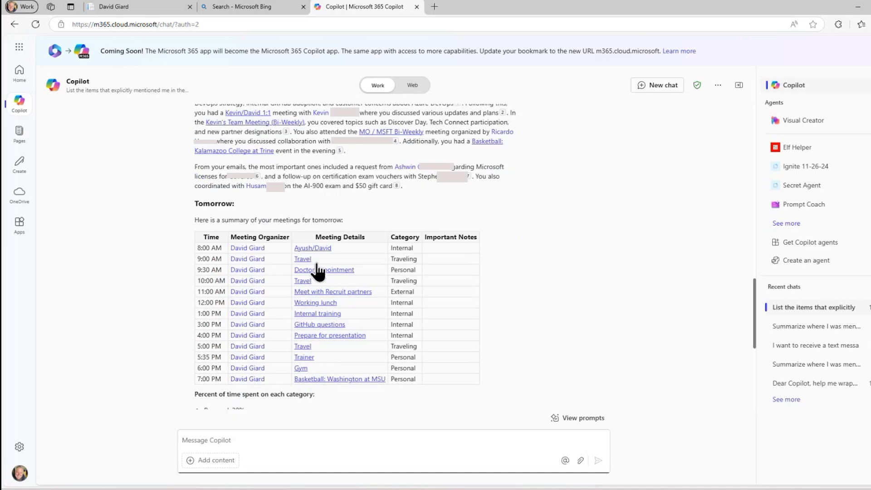
{"action": "scroll", "coordinate": [216, 204], "scroll_direction": "down", "scroll_amount": 6}
{"action": "scroll", "coordinate": [305, 235], "scroll_direction": "up", "scroll_amount": 7}
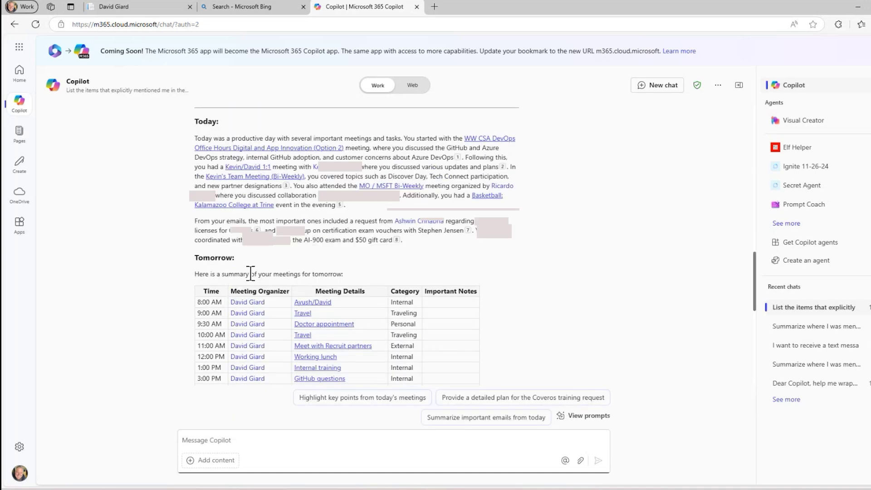
{"action": "left_click_drag", "start_coordinate": [251, 274], "coordinate": [328, 271]}
{"action": "left_click", "coordinate": [453, 271]}
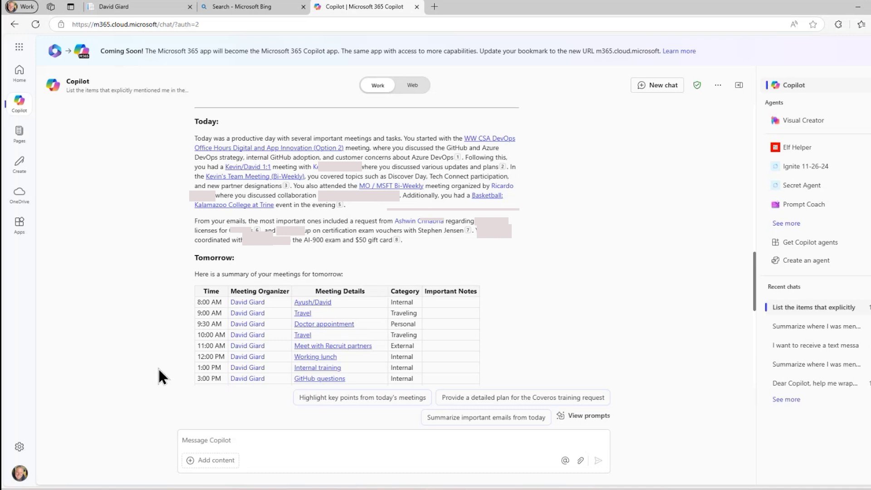
{"action": "scroll", "coordinate": [157, 366], "scroll_direction": "down", "scroll_amount": 1}
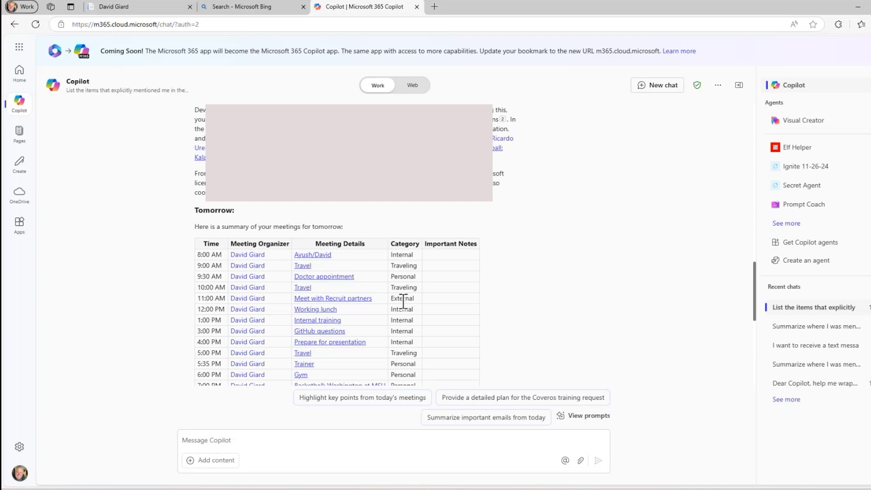
{"action": "scroll", "coordinate": [481, 315], "scroll_direction": "down", "scroll_amount": 3}
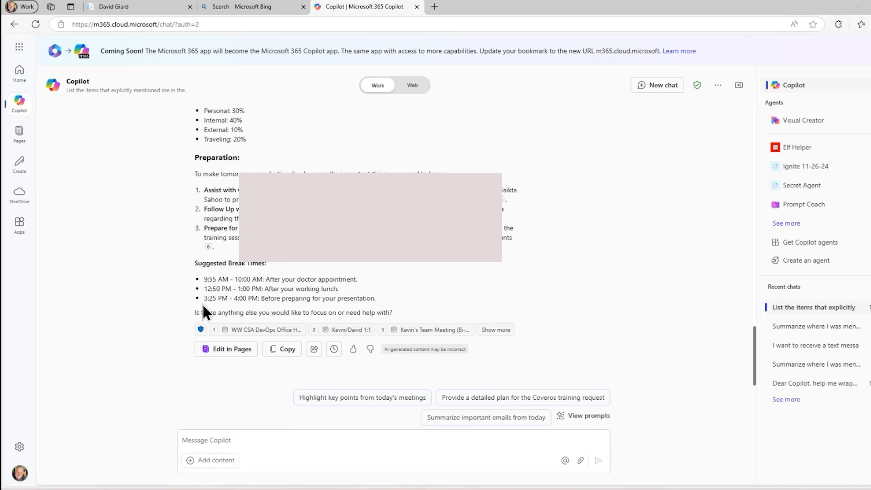
{"action": "left_click_drag", "start_coordinate": [253, 298], "coordinate": [205, 298]}
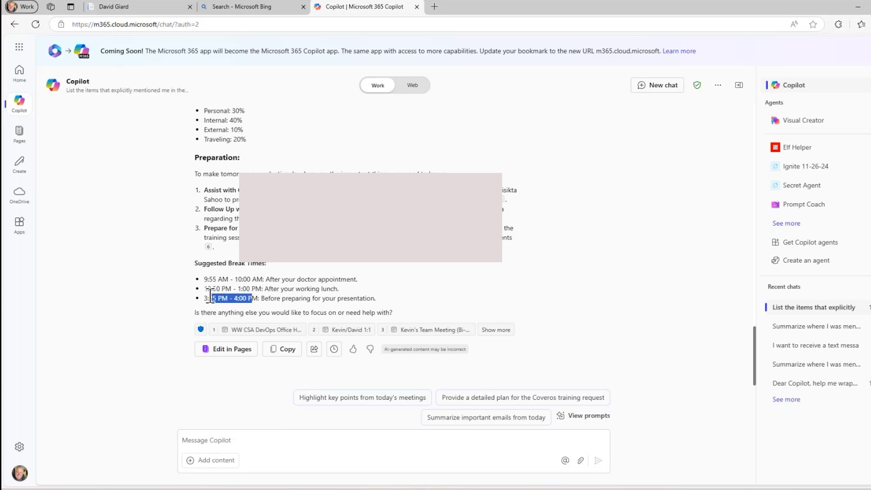
{"action": "left_click", "coordinate": [389, 294]}
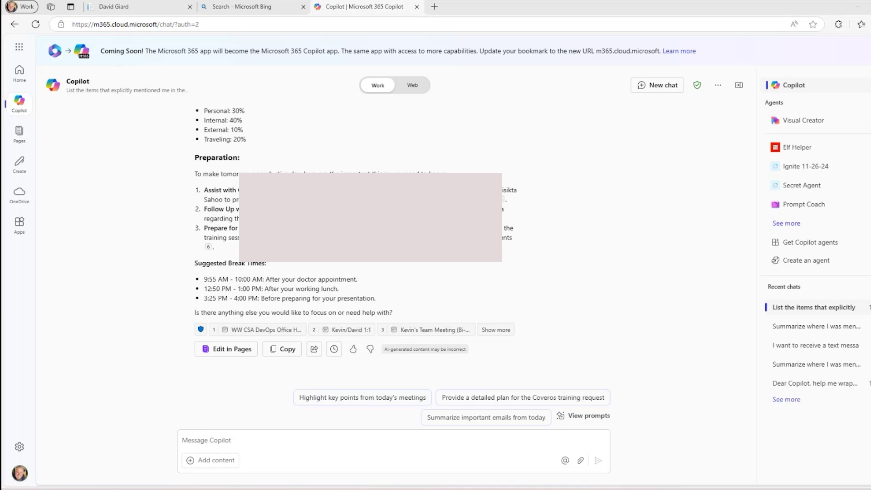
Step: Send the prompt for next-week follow-ups from this week's meetings and scroll the answer
{"action": "left_click", "coordinate": [219, 444]}
{"action": "type", "text": "List any follow-up actions from this week's meetings that need to be addressed next week."}
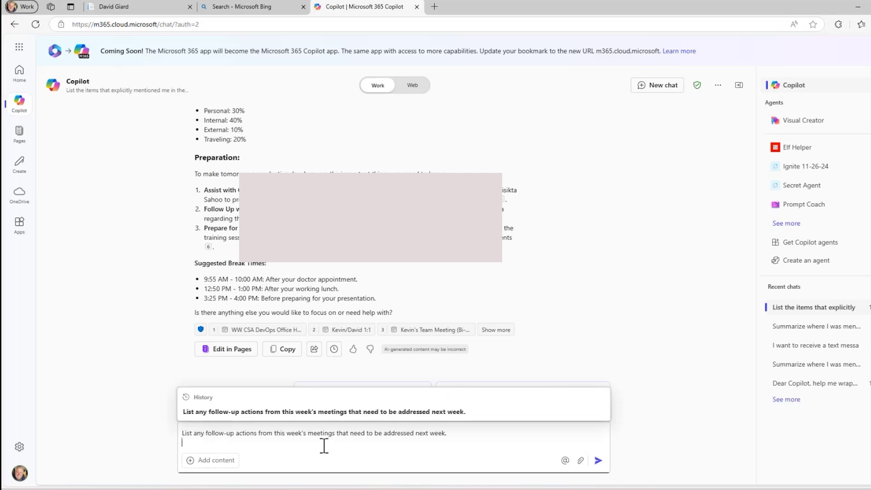
{"action": "left_click", "coordinate": [624, 415]}
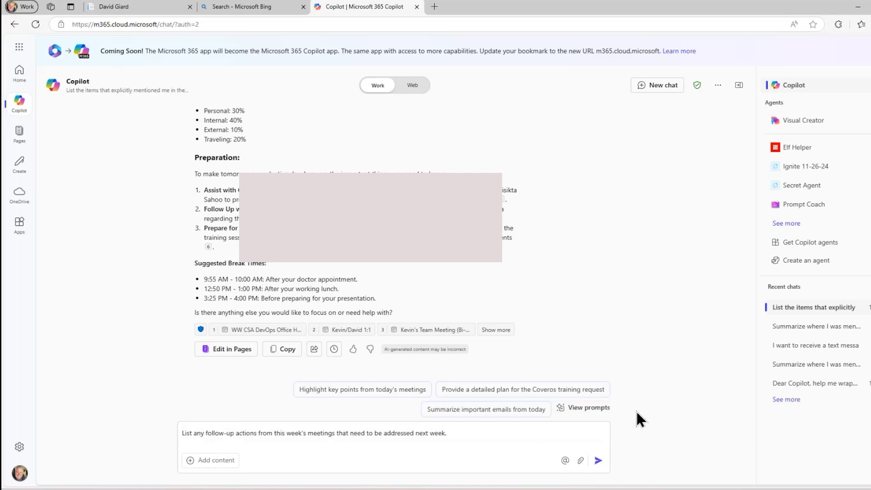
{"action": "left_click", "coordinate": [600, 462]}
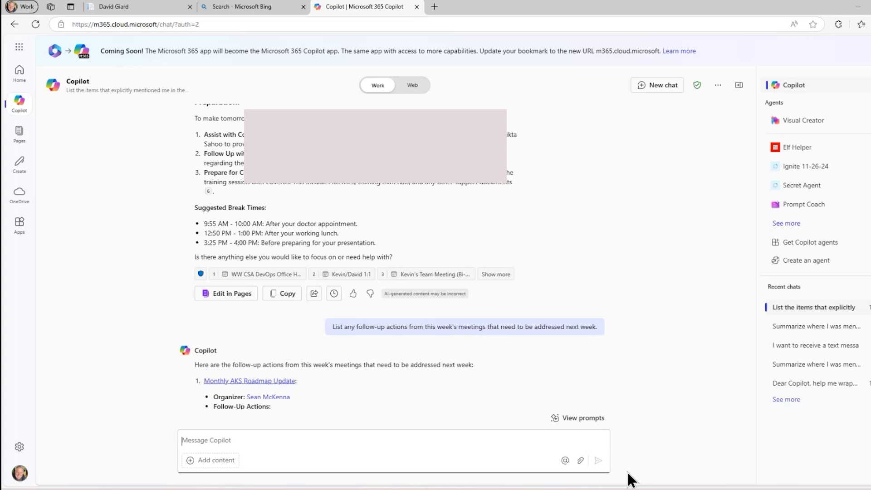
{"action": "scroll", "coordinate": [127, 352], "scroll_direction": "down", "scroll_amount": 3}
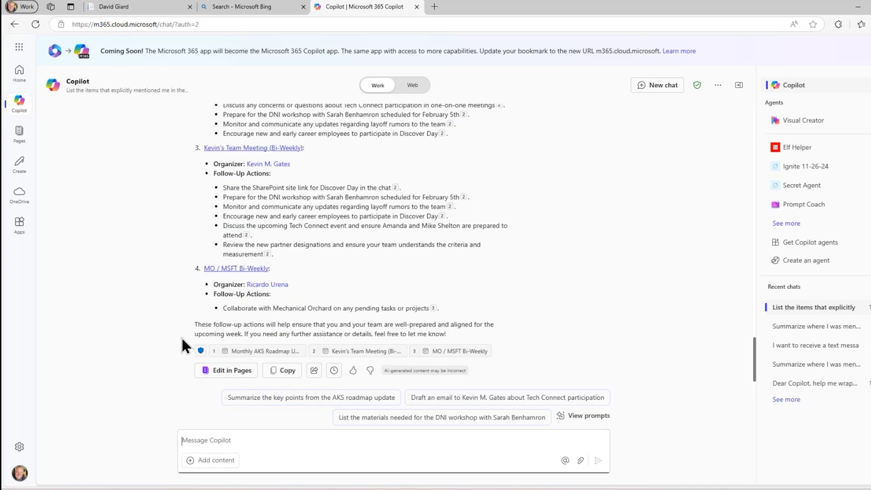
{"action": "scroll", "coordinate": [181, 340], "scroll_direction": "up", "scroll_amount": 2}
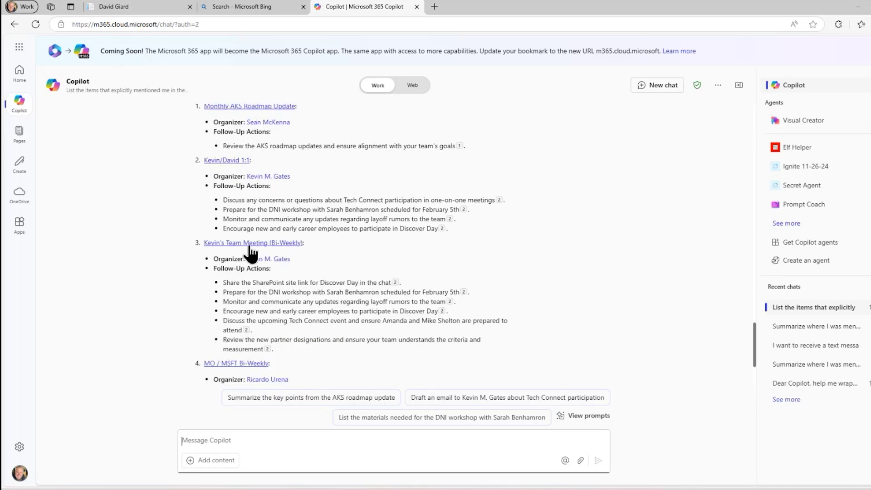
{"action": "scroll", "coordinate": [183, 290], "scroll_direction": "down", "scroll_amount": 2}
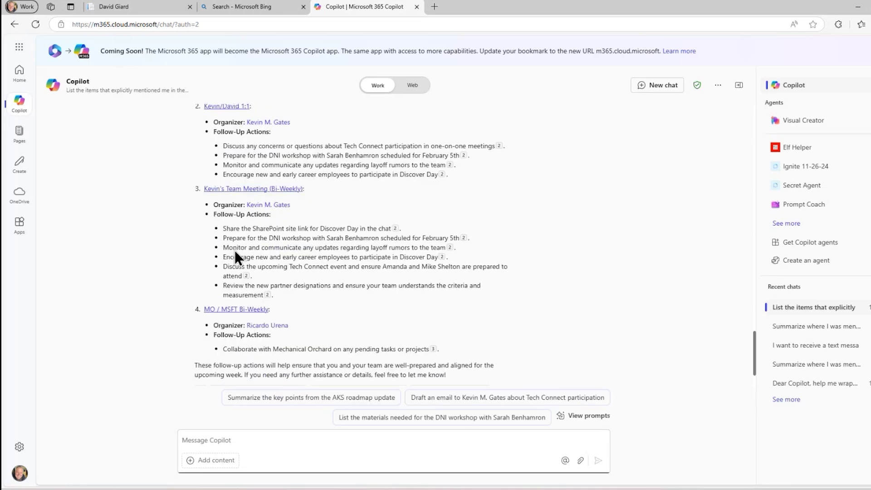
{"action": "scroll", "coordinate": [171, 288], "scroll_direction": "down", "scroll_amount": 2}
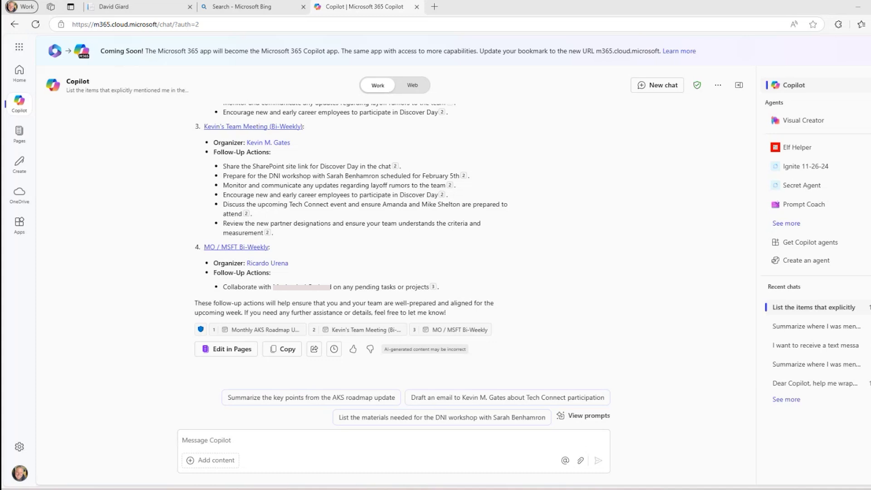
Step: Send the request for Monday-to-Thursday personal development time slots next week
{"action": "left_click", "coordinate": [252, 451]}
{"action": "type", "text": "Suggest some time slots for personal development activities next week, such as training or learning new skills"}
{"action": "left_click", "coordinate": [648, 413]}
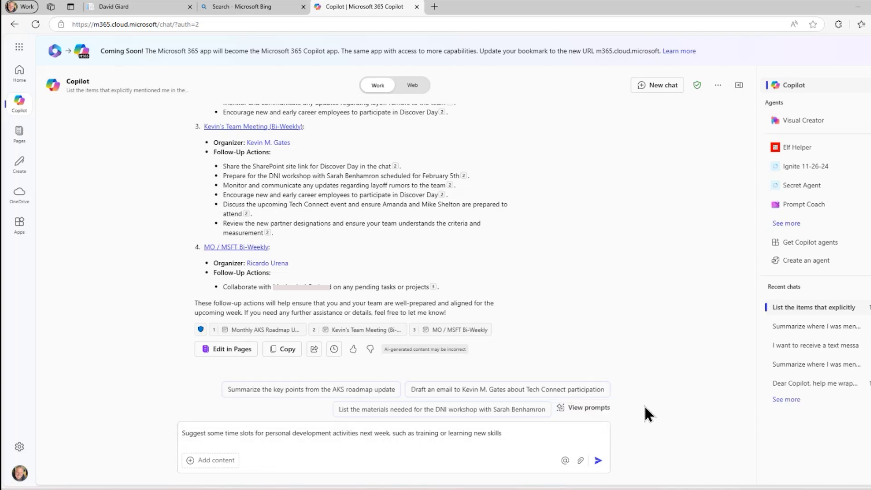
{"action": "left_click", "coordinate": [623, 459]}
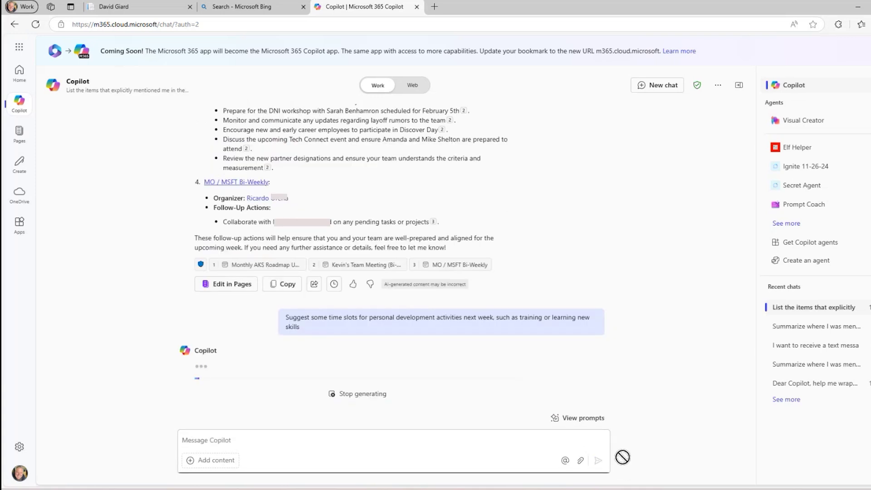